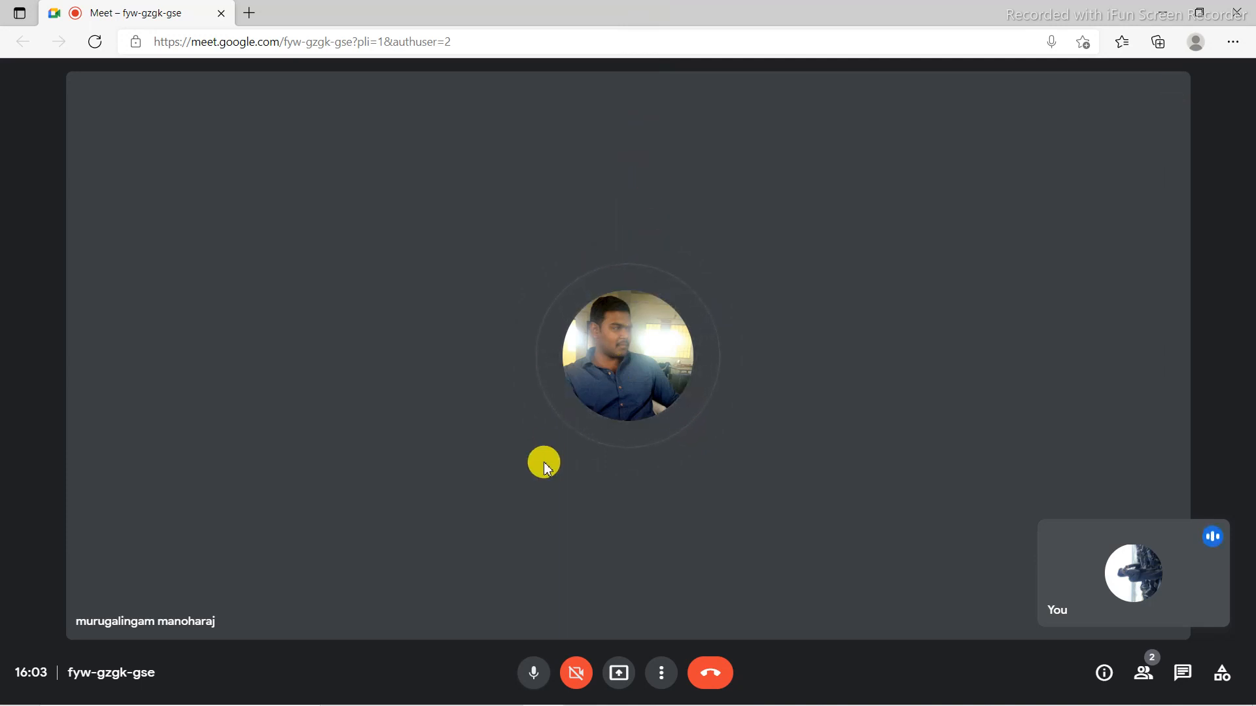
# Mute and unmute the meeting microphone as needed to speak during the shared-screen presentation
pyautogui.click(531, 673)
pyautogui.click(532, 674)
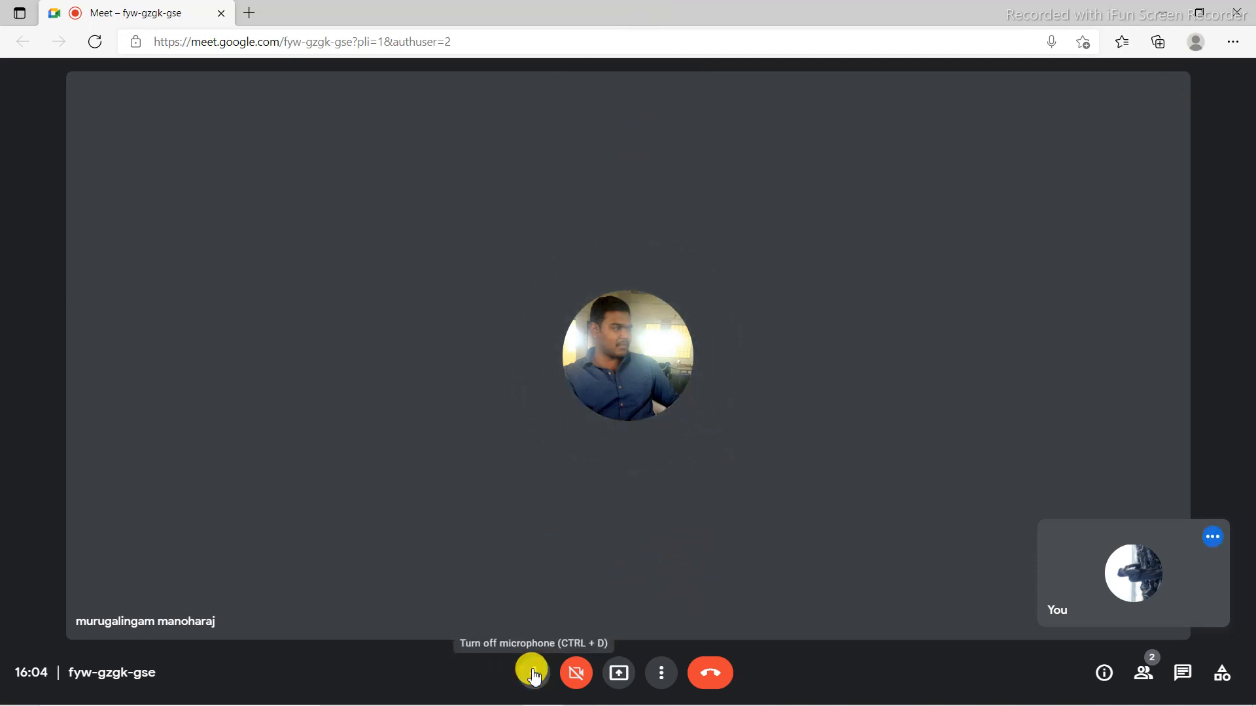
pyautogui.click(532, 674)
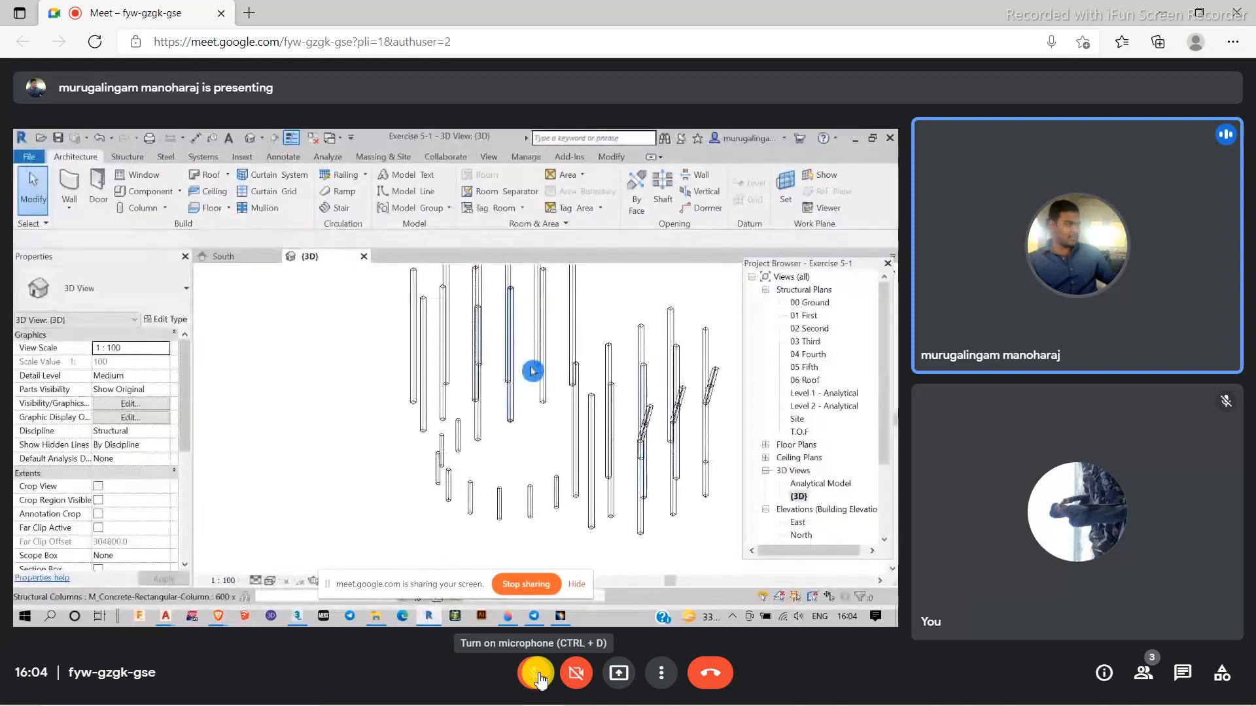
pyautogui.click(537, 675)
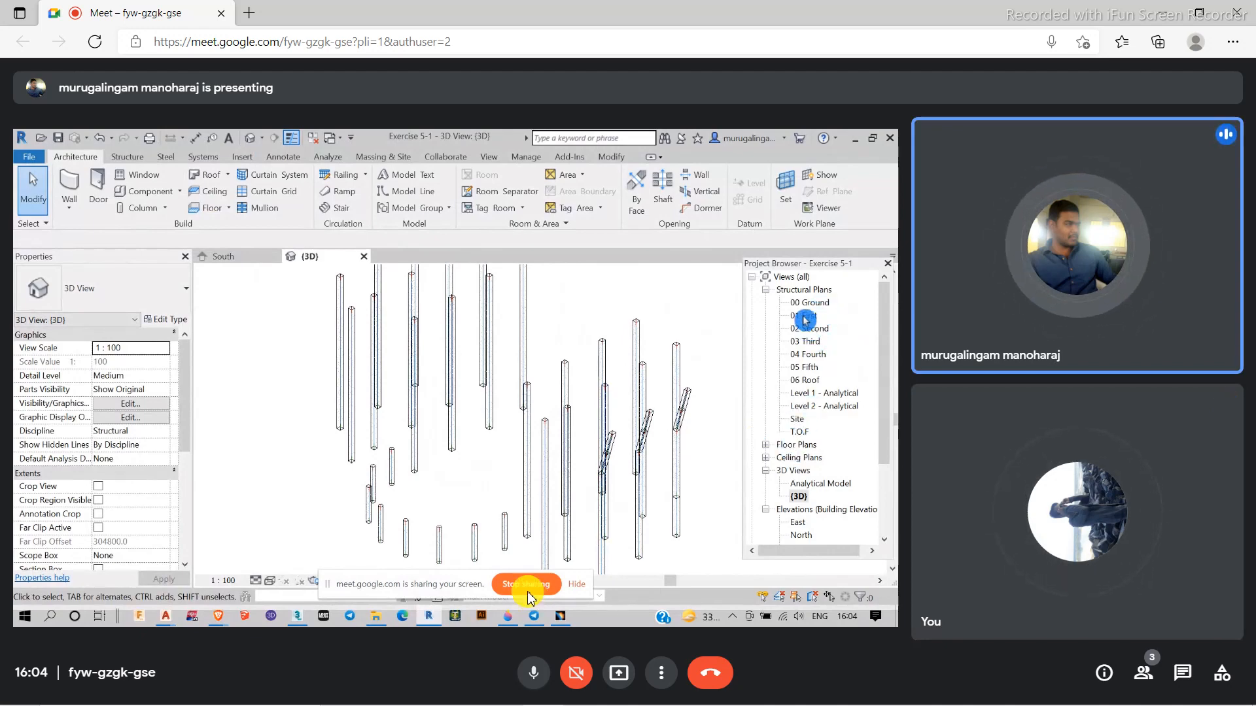
pyautogui.click(535, 675)
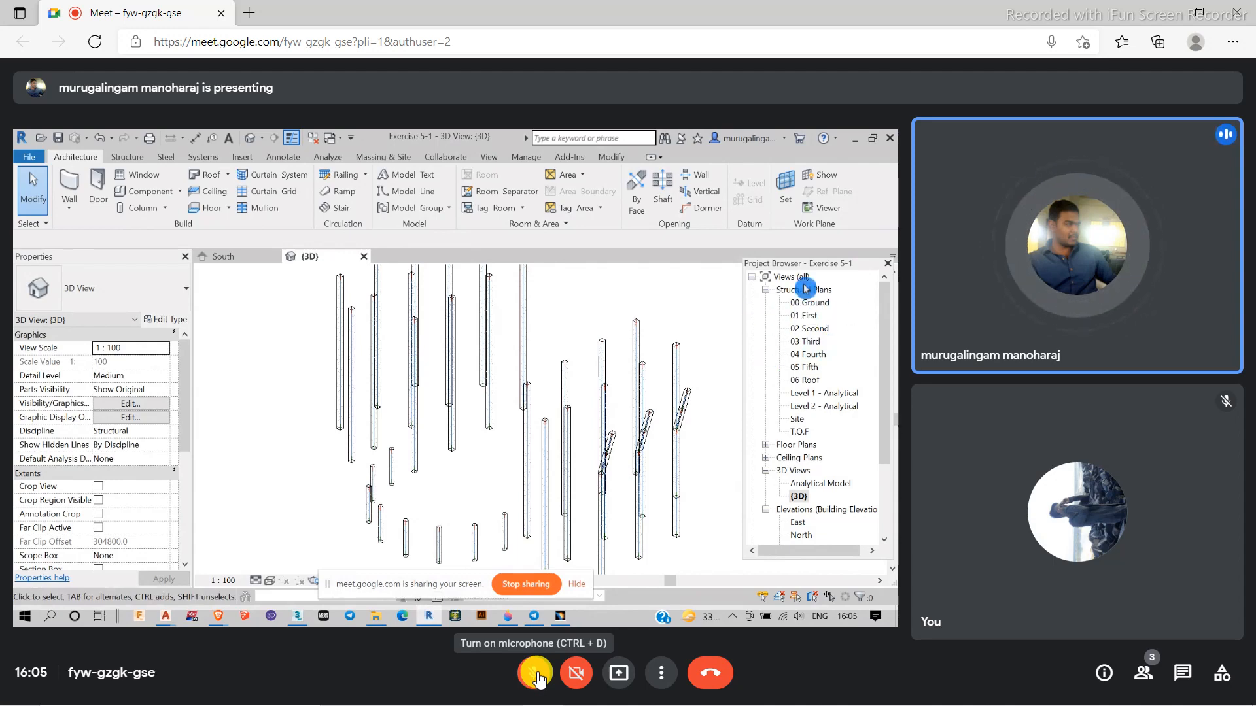
pyautogui.click(536, 673)
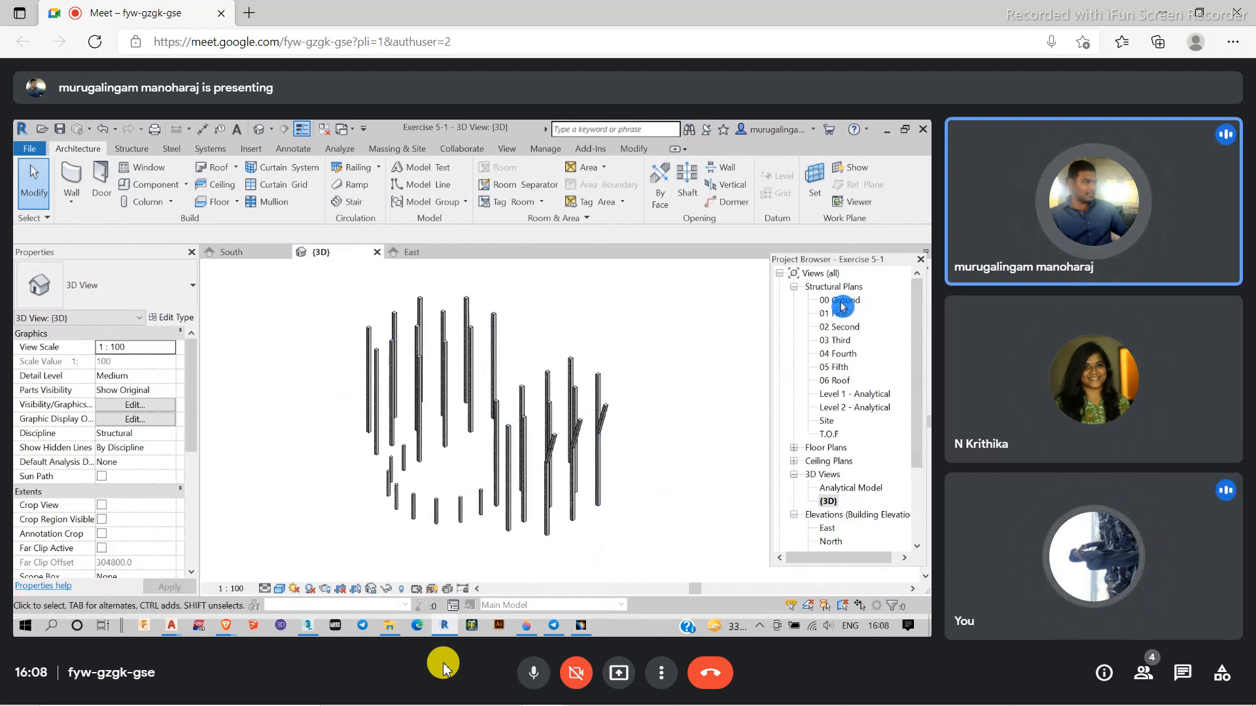
pyautogui.click(527, 677)
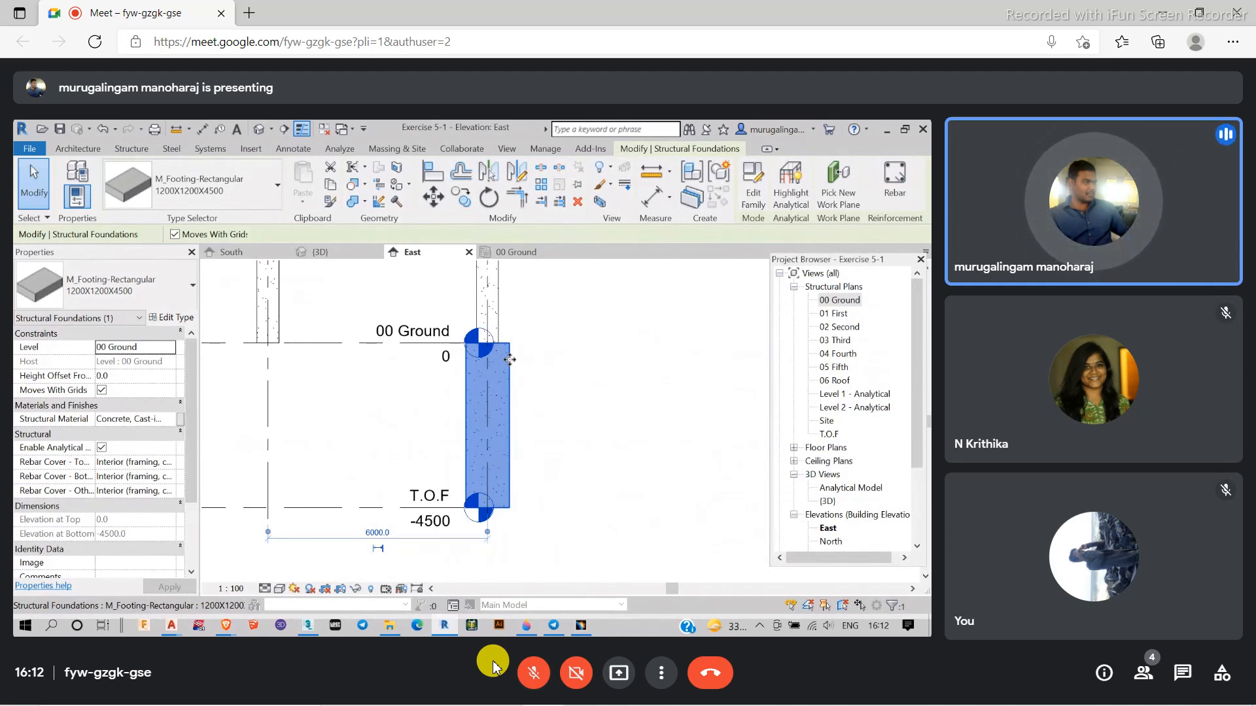
pyautogui.click(526, 677)
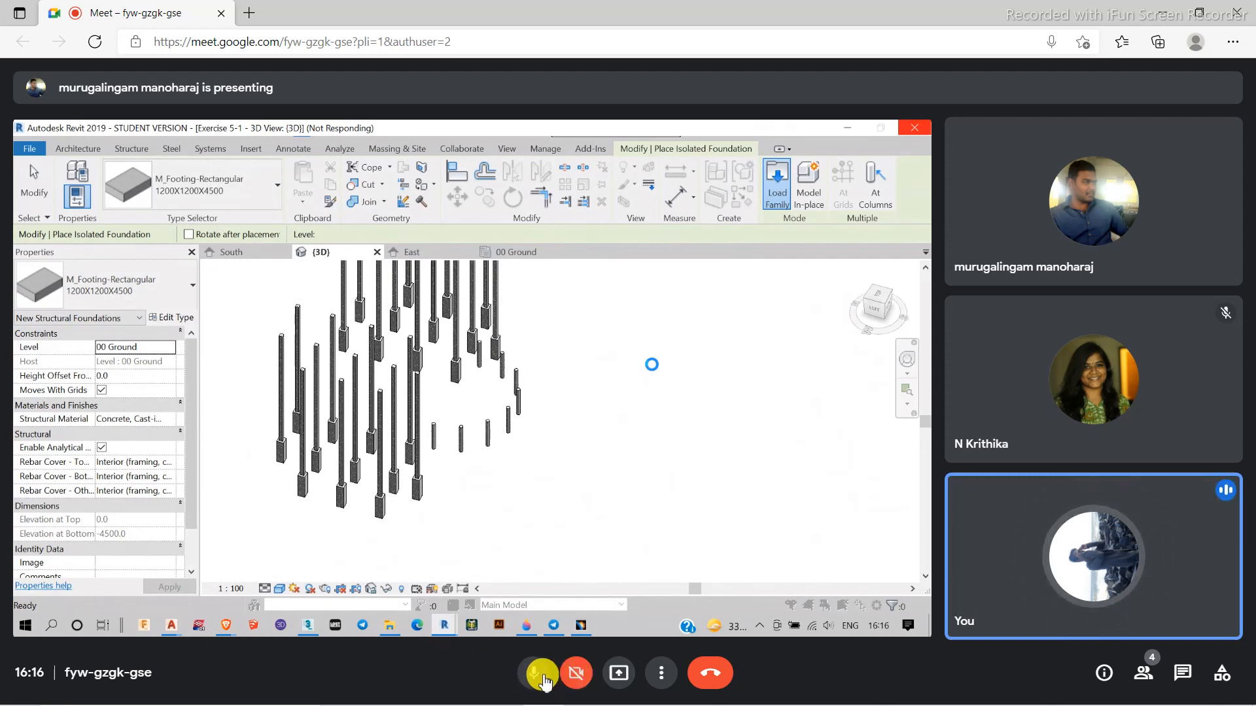
pyautogui.click(543, 677)
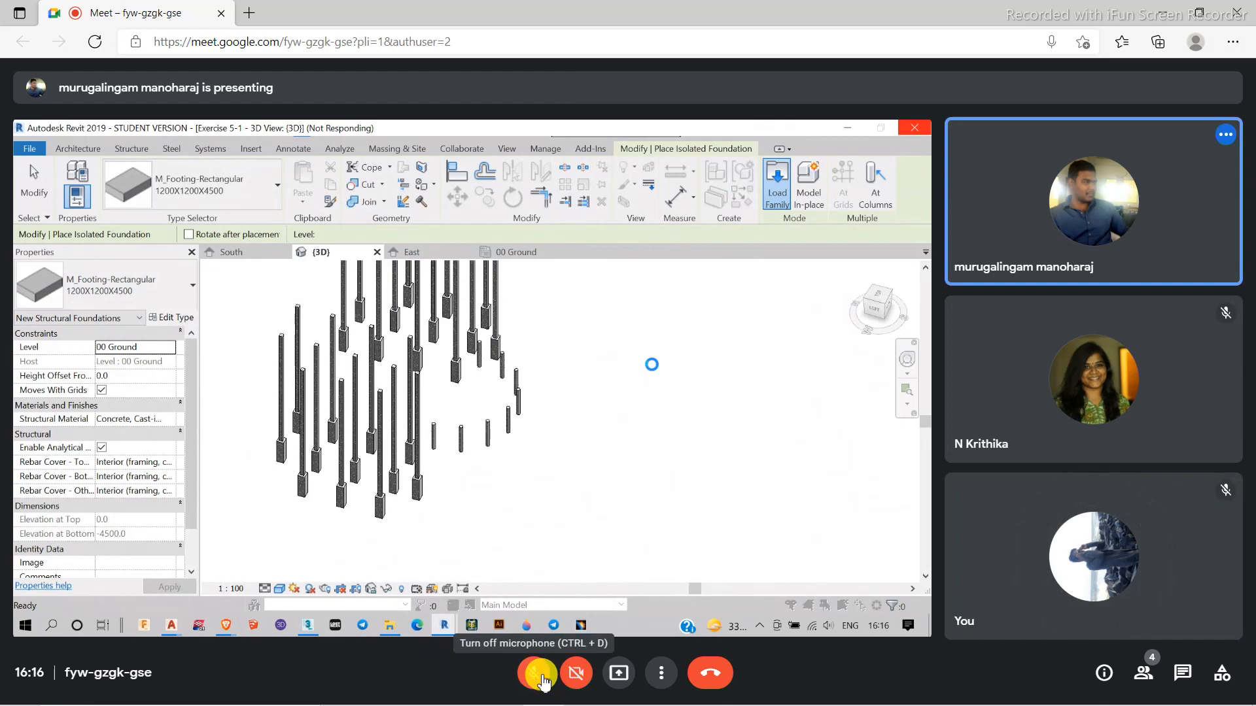
pyautogui.click(540, 675)
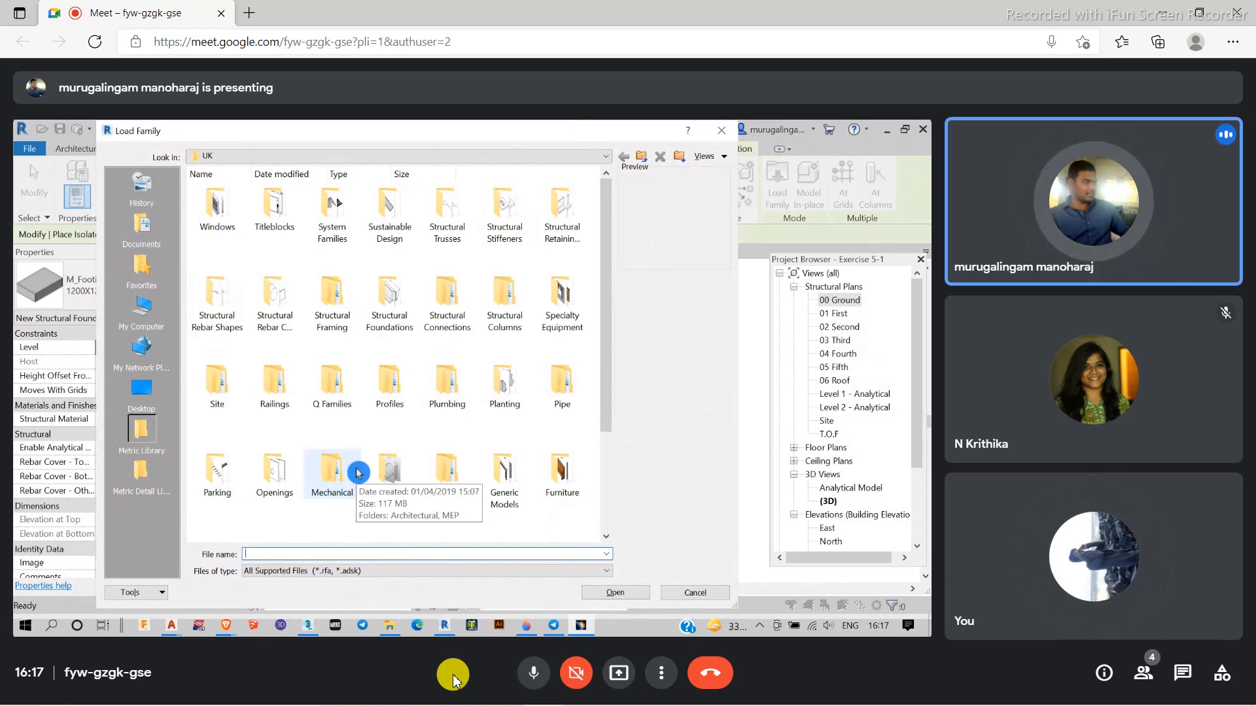
pyautogui.click(534, 674)
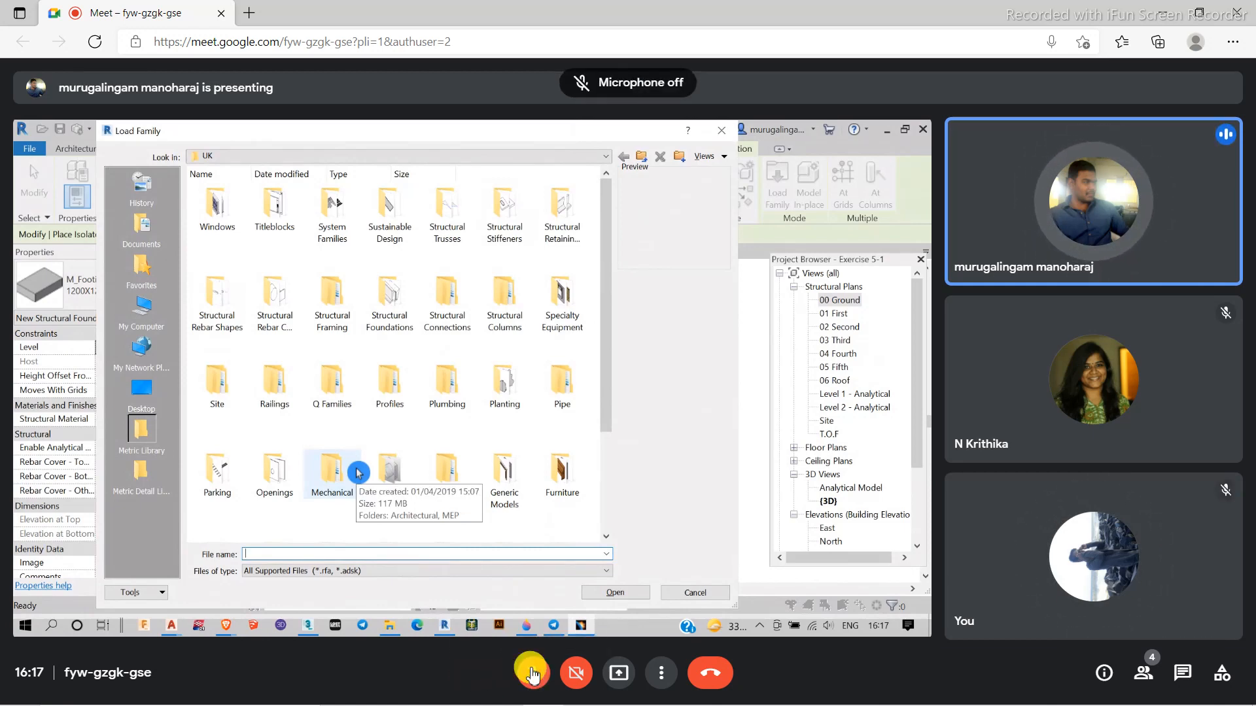
pyautogui.click(529, 675)
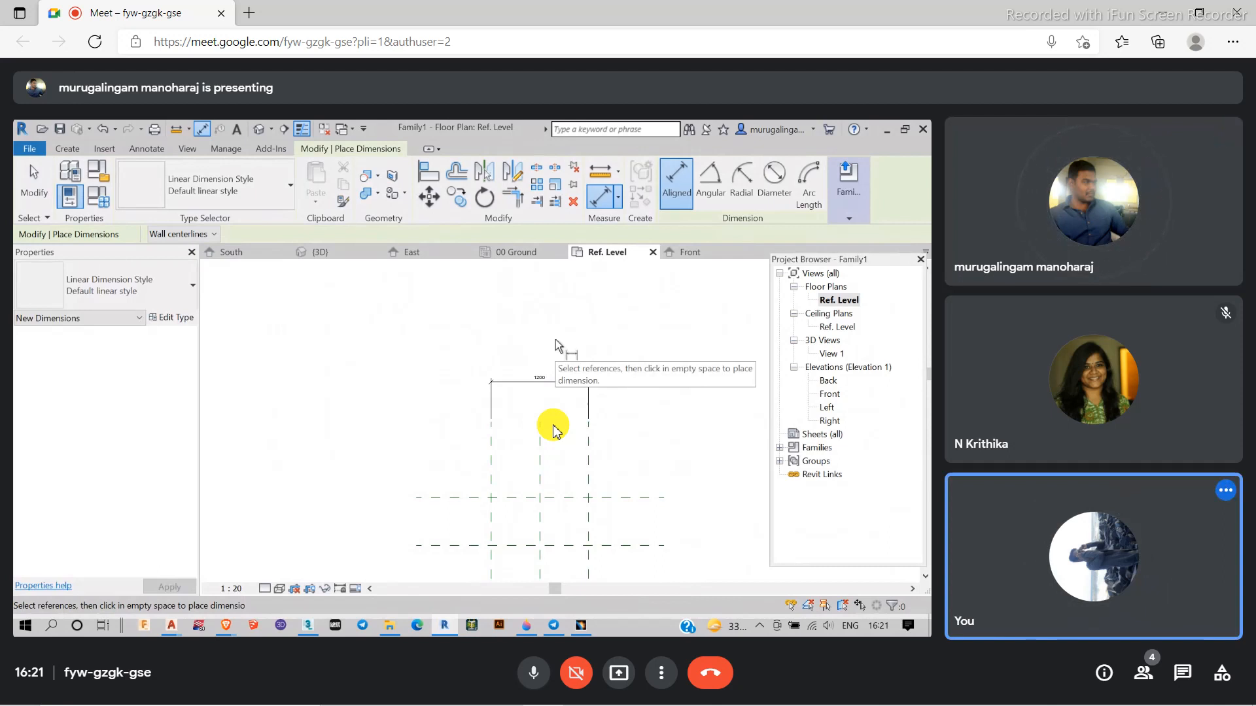
# Finish dimensioning, select the dimension across the outer vertical reference planes, and open its list of label parameters
pyautogui.press('Escape')
pyautogui.press('Escape')
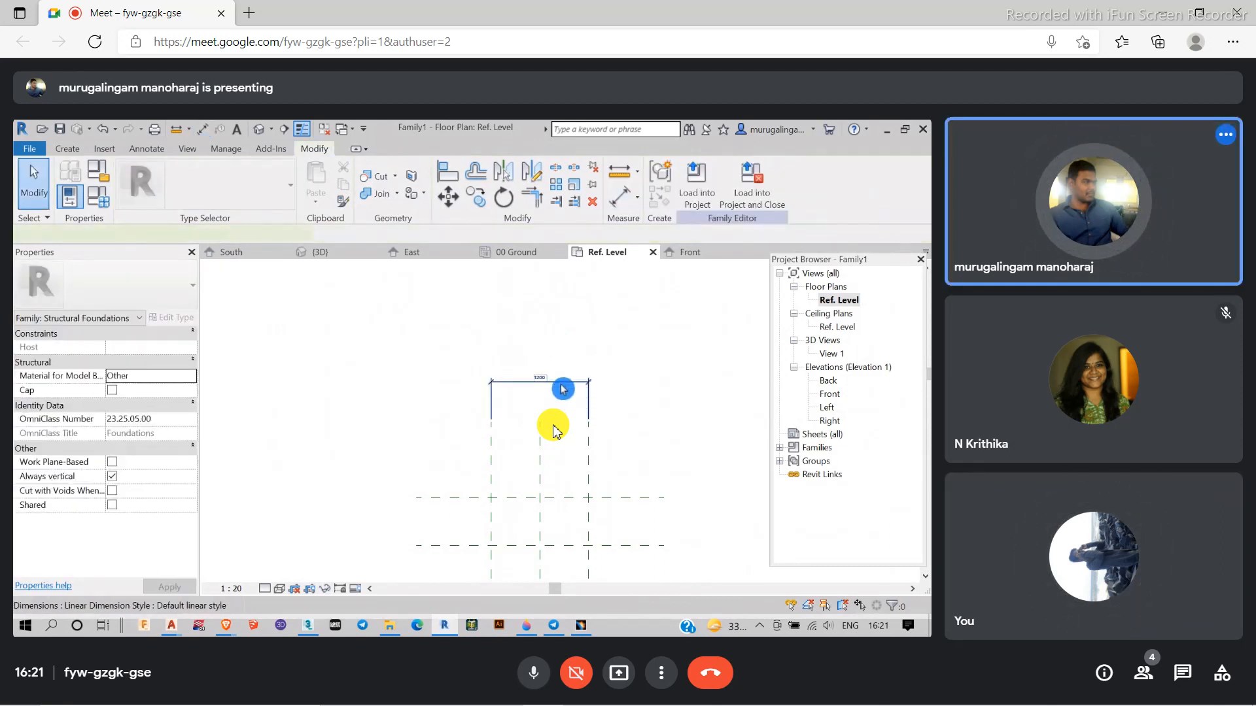
pyautogui.click(559, 390)
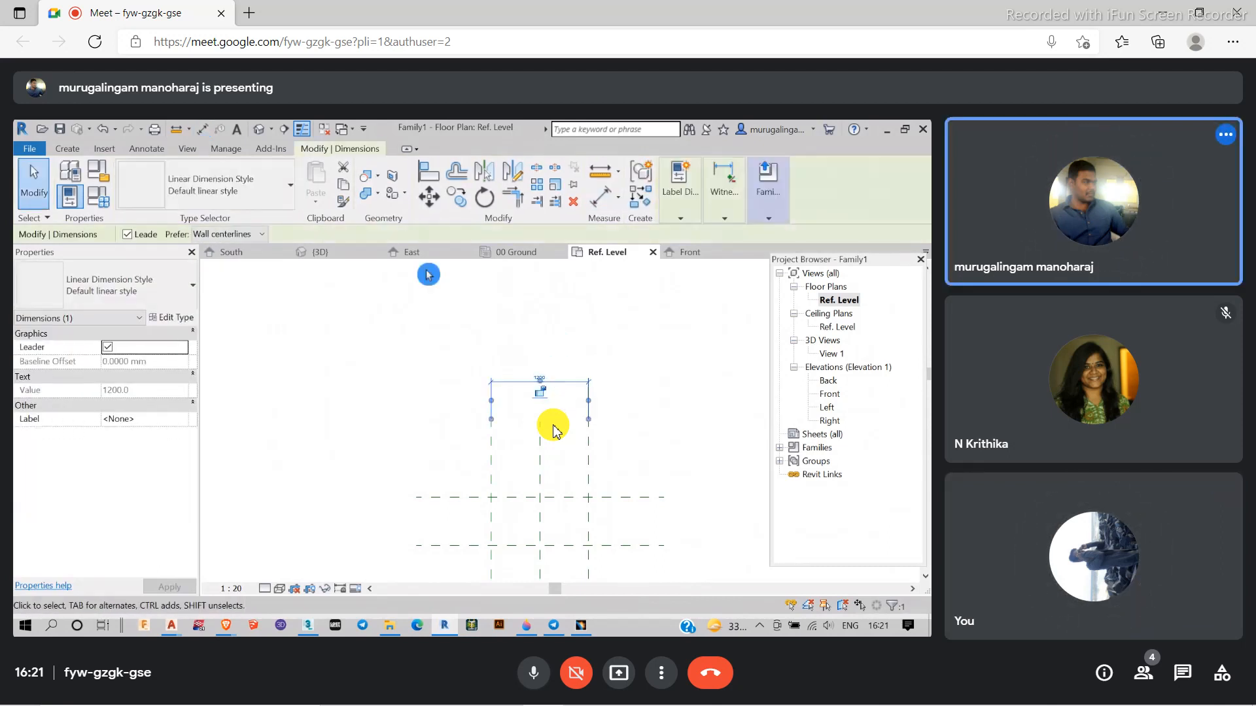
pyautogui.click(688, 216)
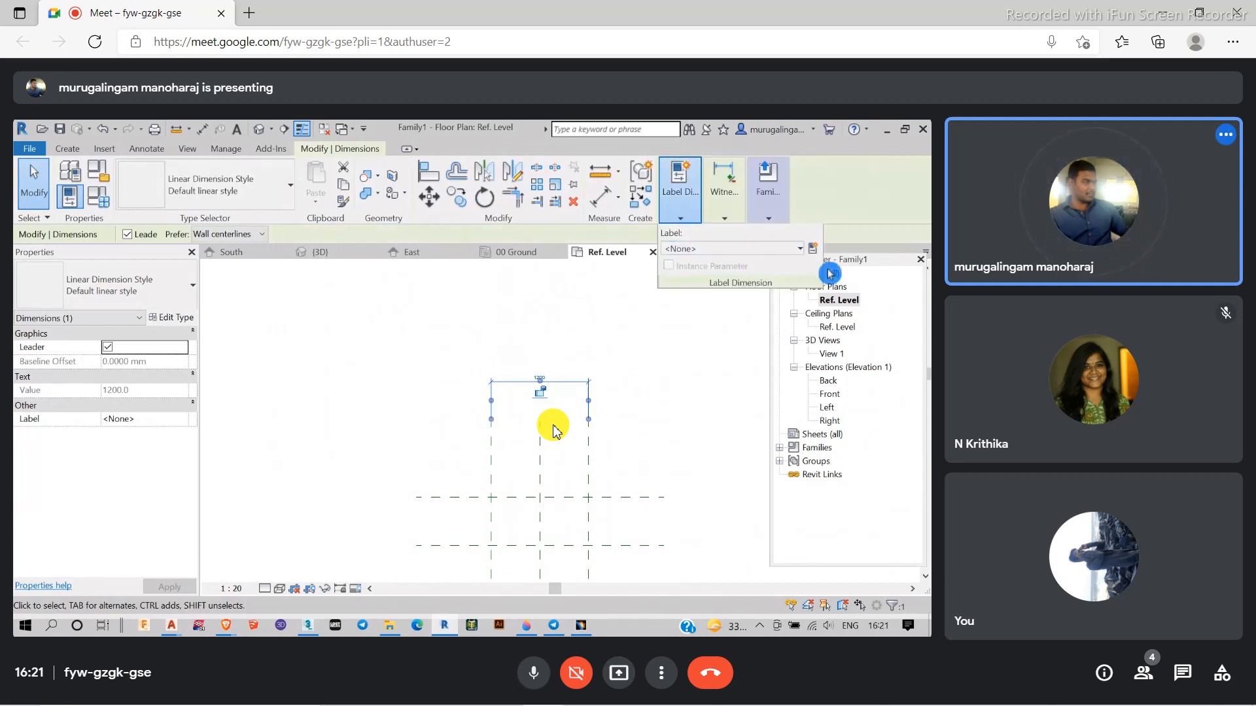
pyautogui.click(797, 250)
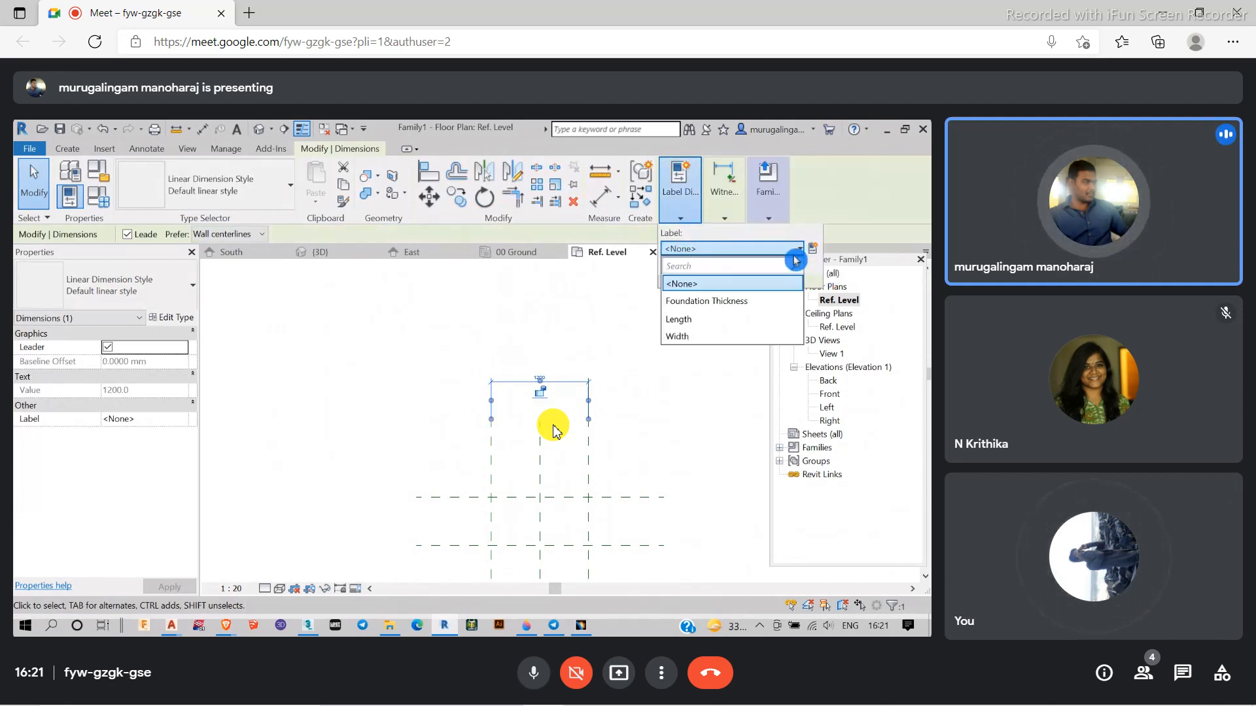
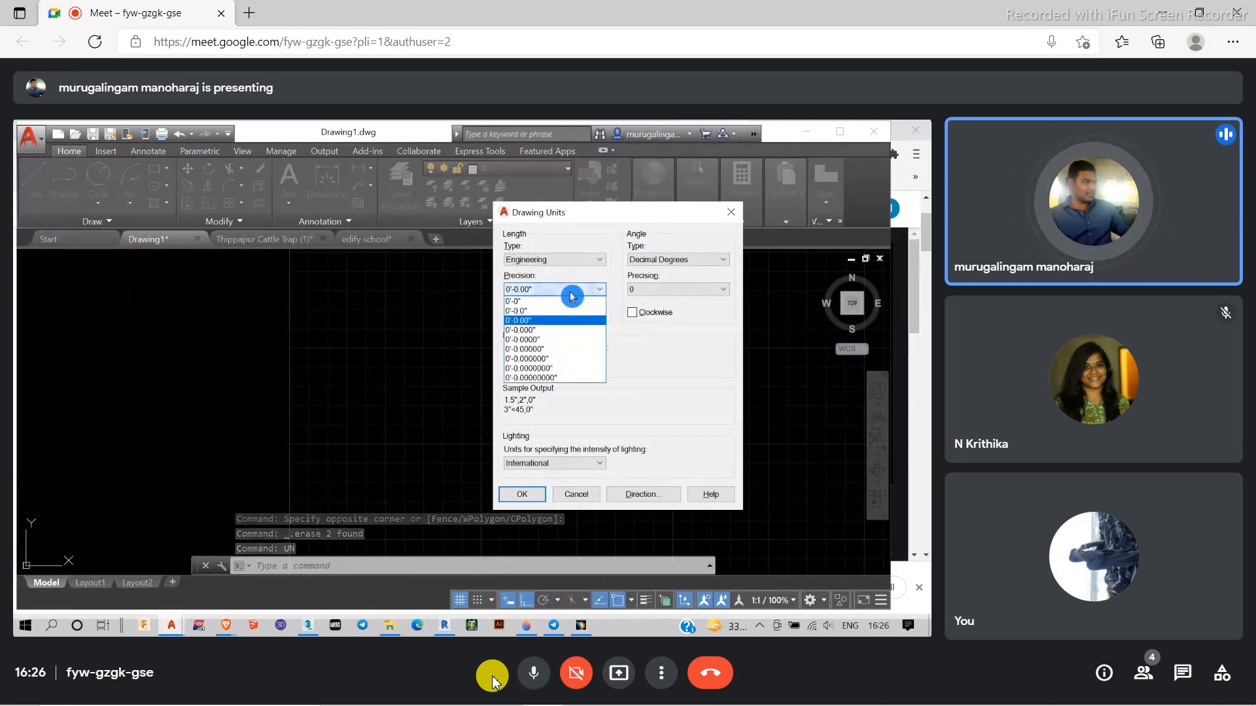
# Set the drawing's length type to Decimal and its insertion scale to Millimeters
pyautogui.click(572, 291)
pyautogui.click(586, 259)
pyautogui.click(541, 282)
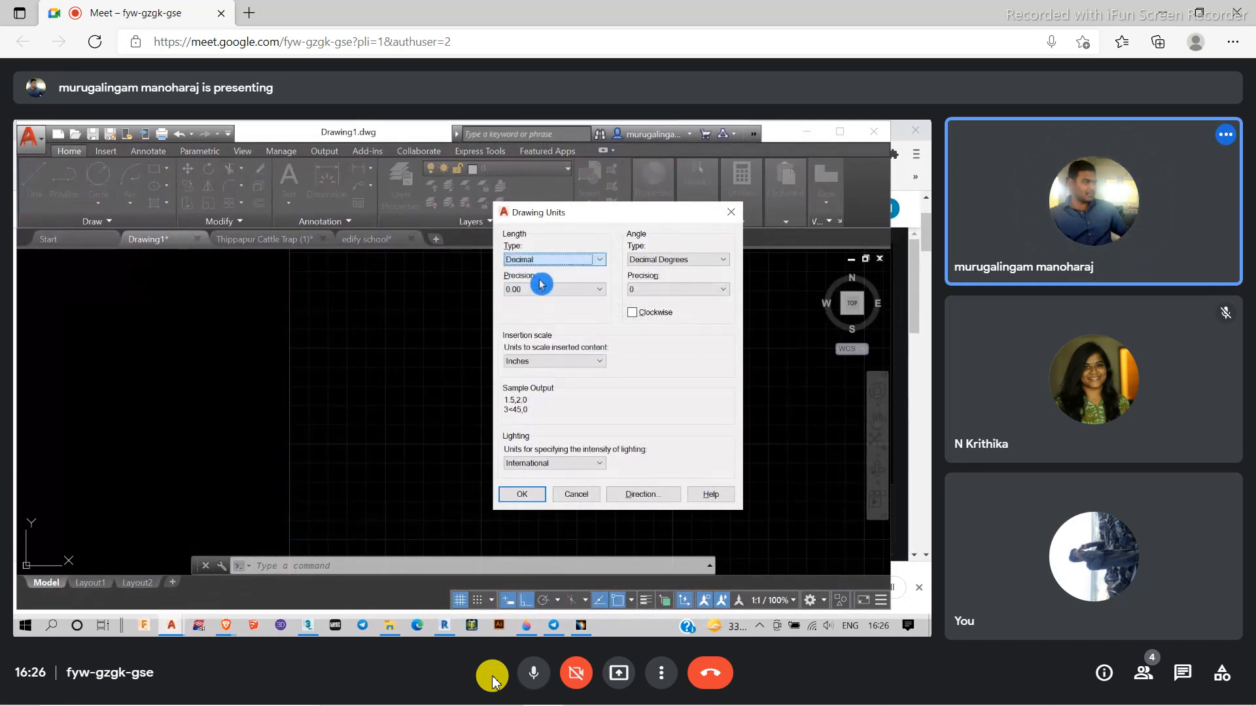
pyautogui.click(567, 363)
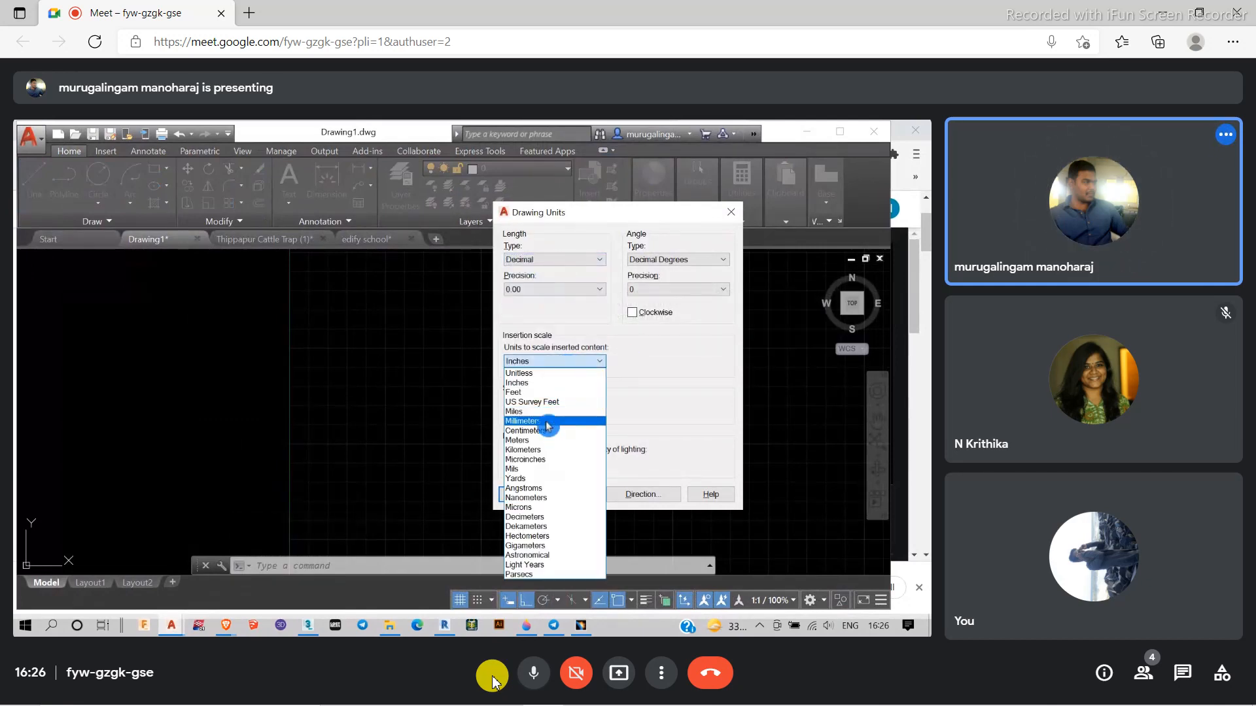
pyautogui.click(548, 421)
pyautogui.click(520, 495)
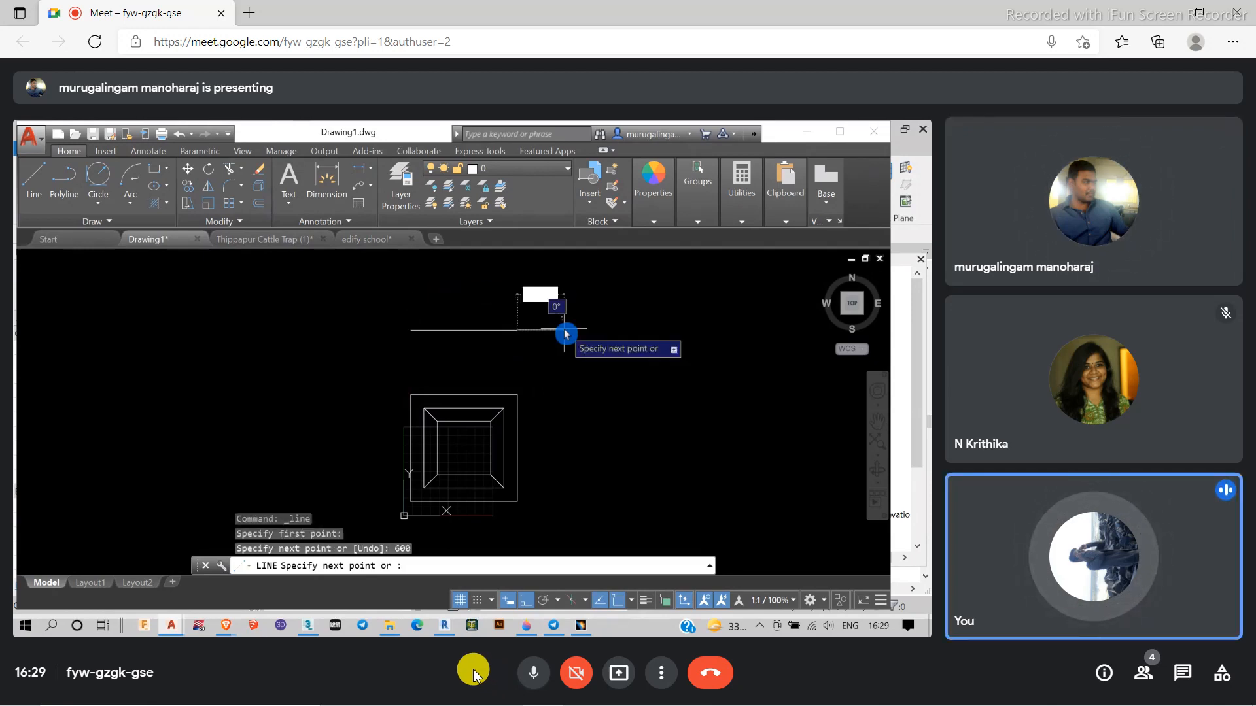
# Mute the meeting microphone and turn it back on
pyautogui.click(531, 682)
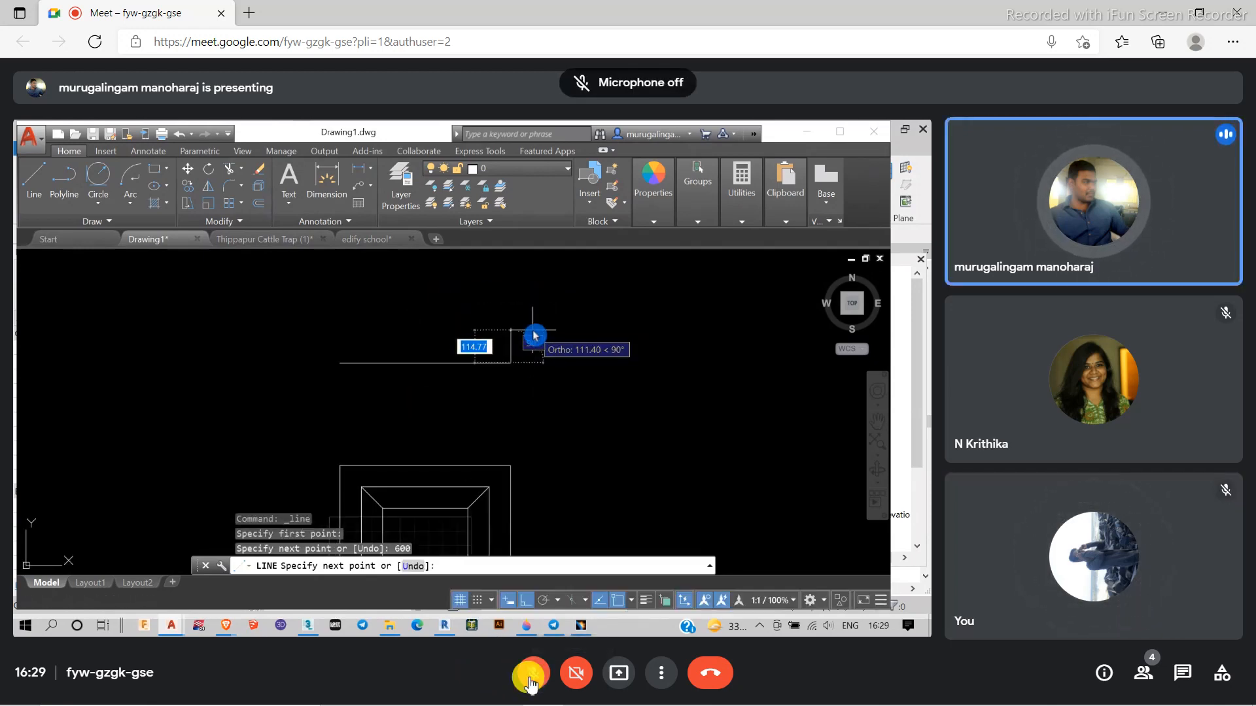
pyautogui.click(531, 682)
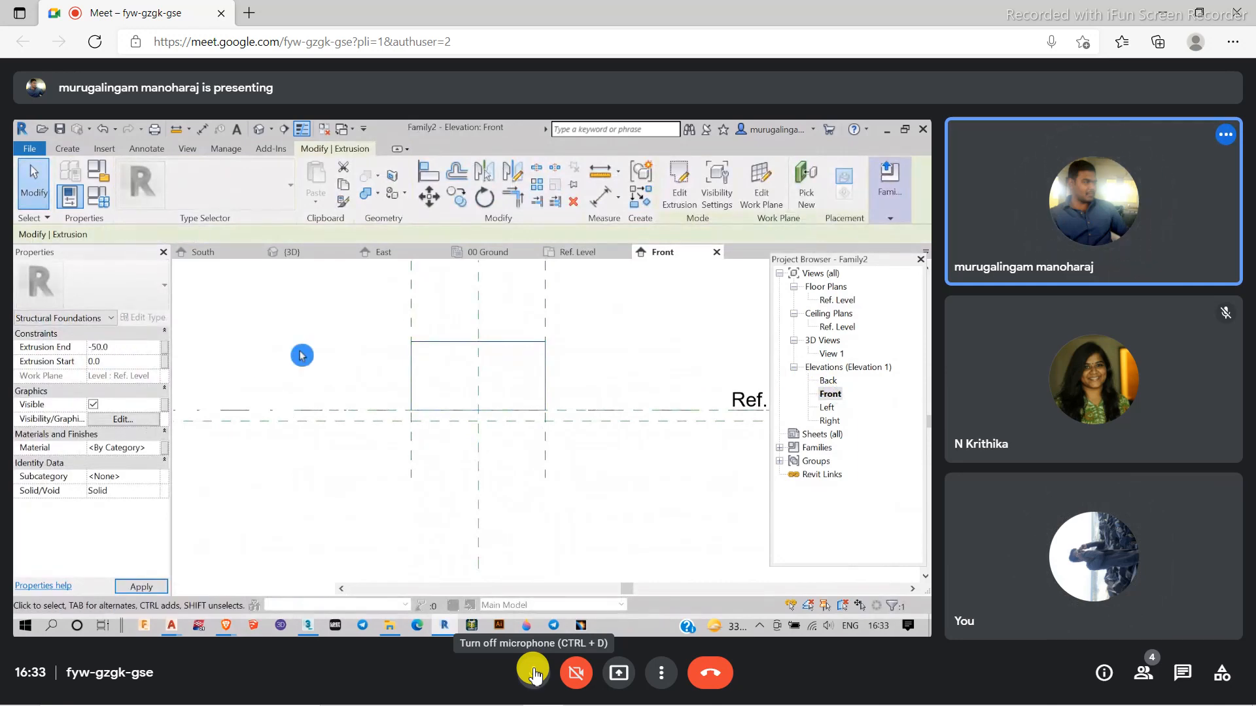
# Apply the -50 extrusion end to the foundation extrusion in the Front elevation, and open the Ref. Level floor plan
pyautogui.click(549, 356)
pyautogui.click(541, 428)
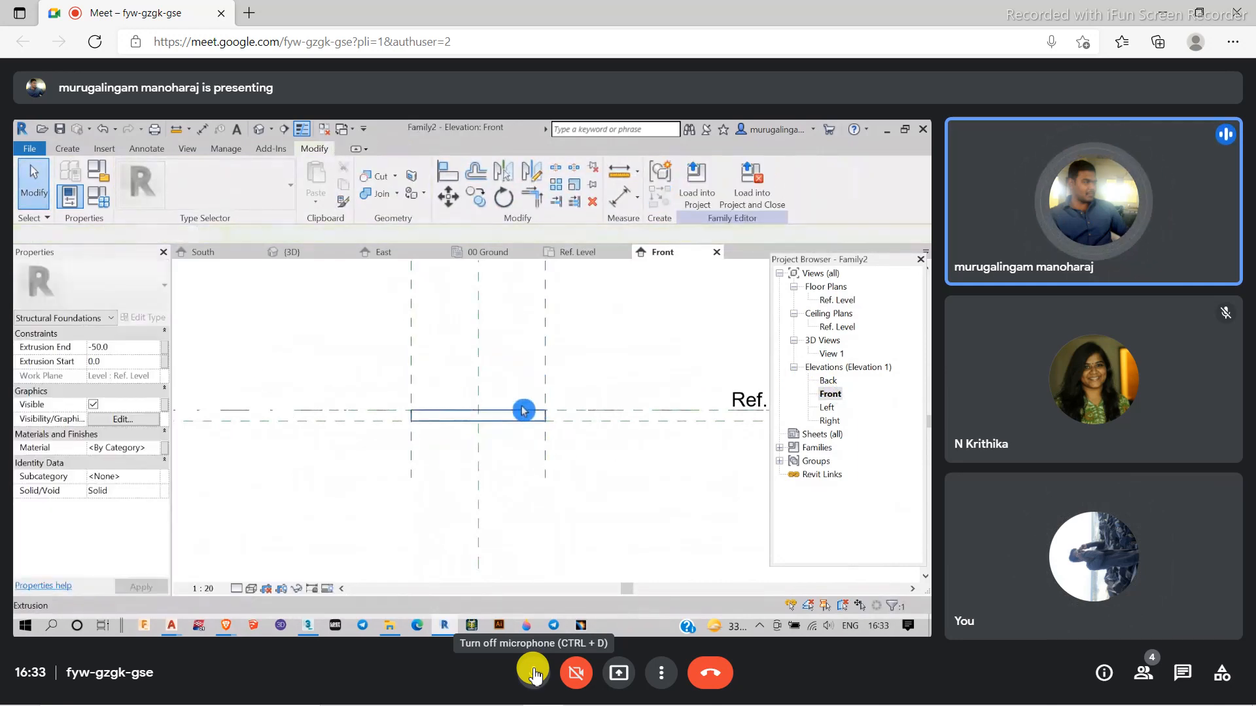
pyautogui.click(674, 459)
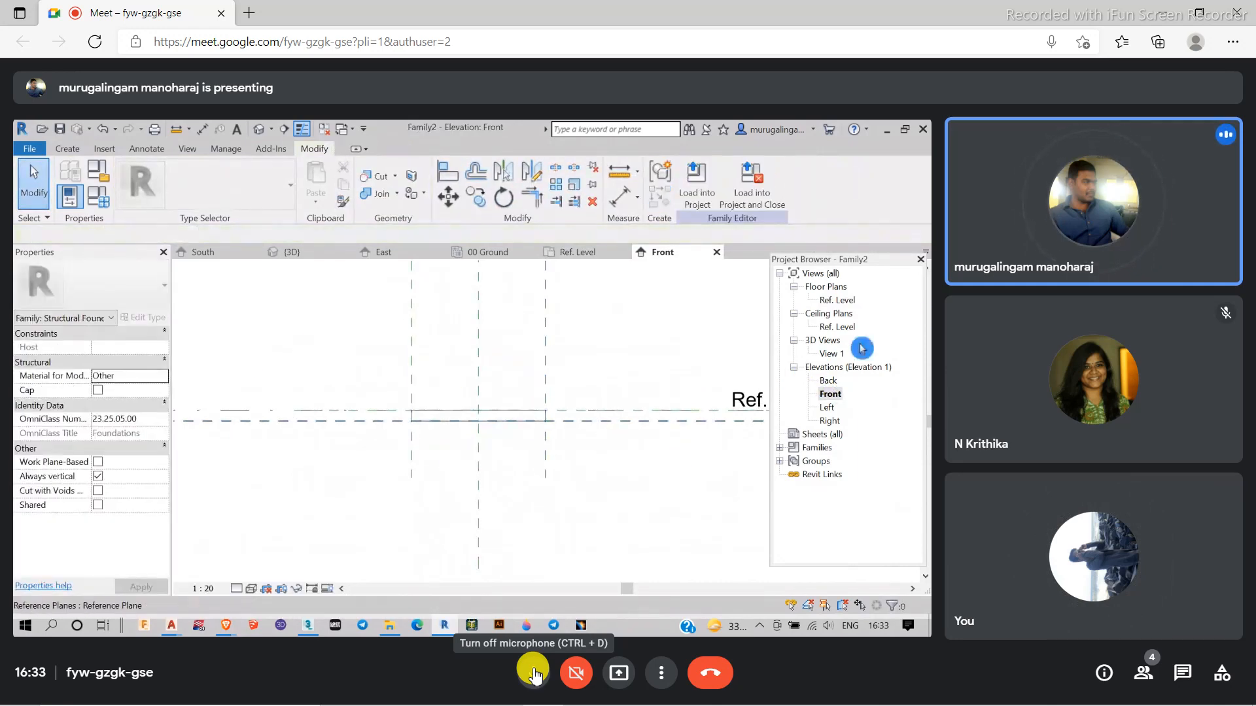
pyautogui.doubleClick(853, 302)
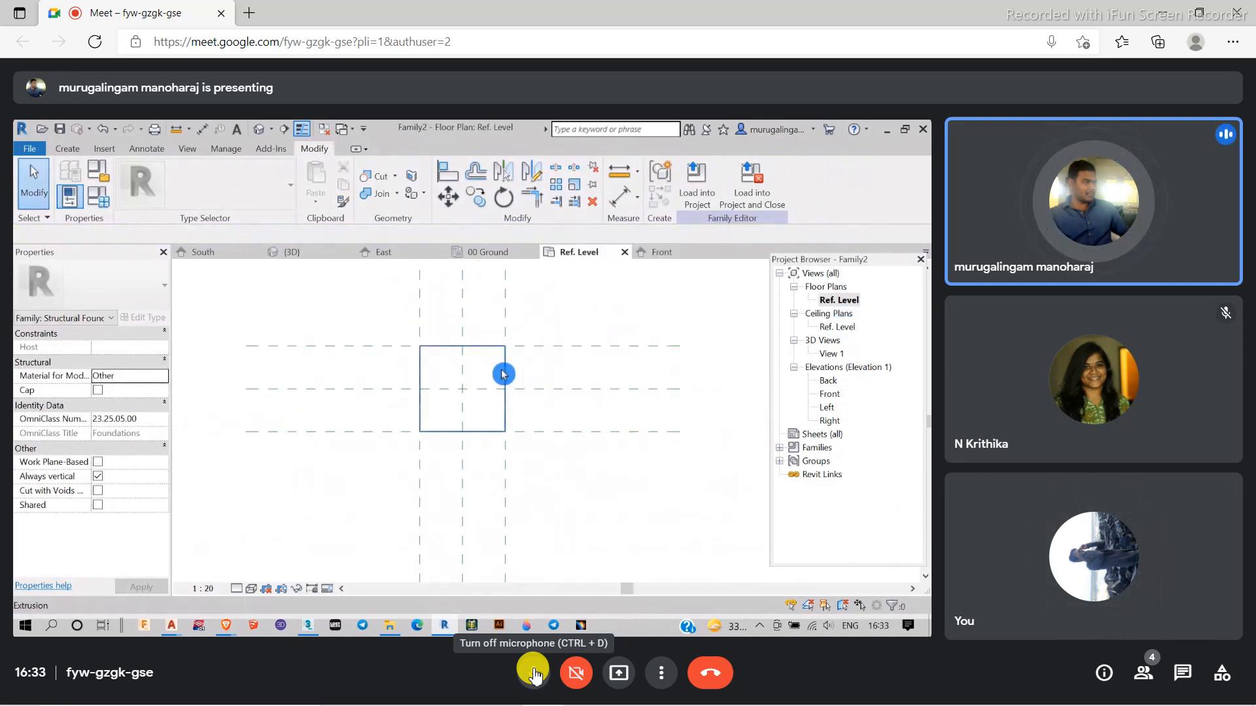
pyautogui.moveTo(581, 433); pyautogui.dragTo(543, 485, button='middle')
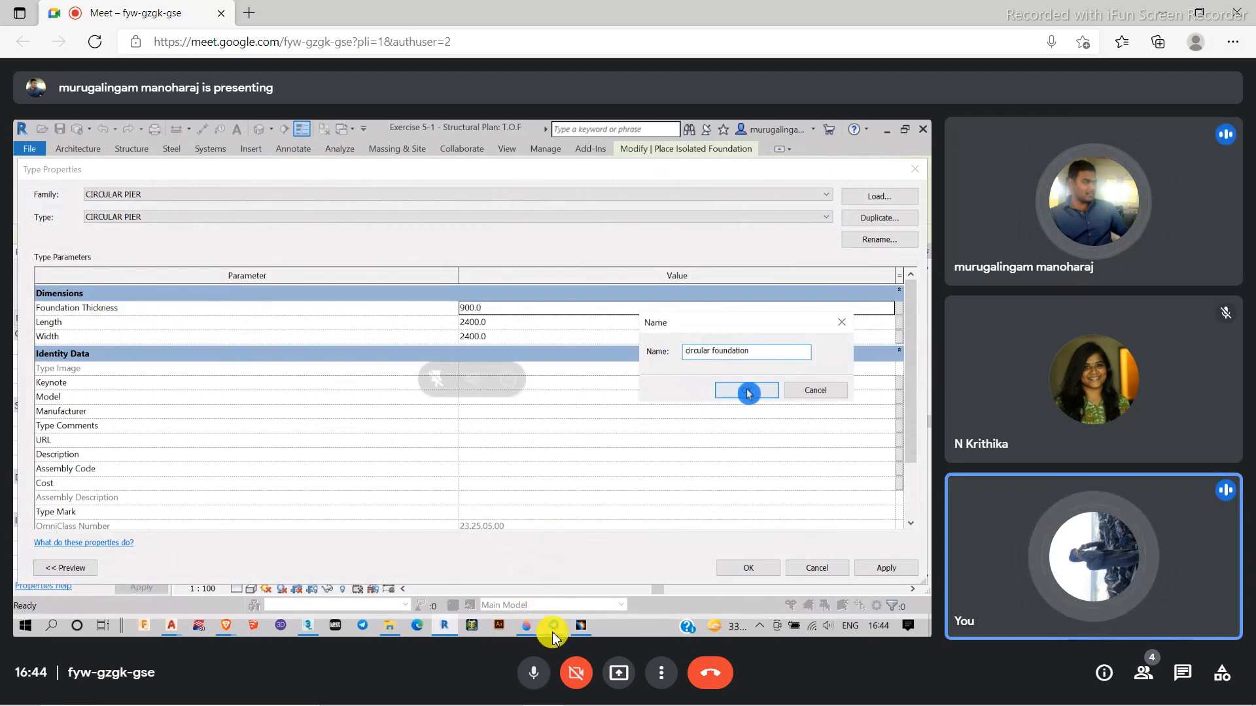
# Switch the meeting microphone off and on again
pyautogui.click(548, 674)
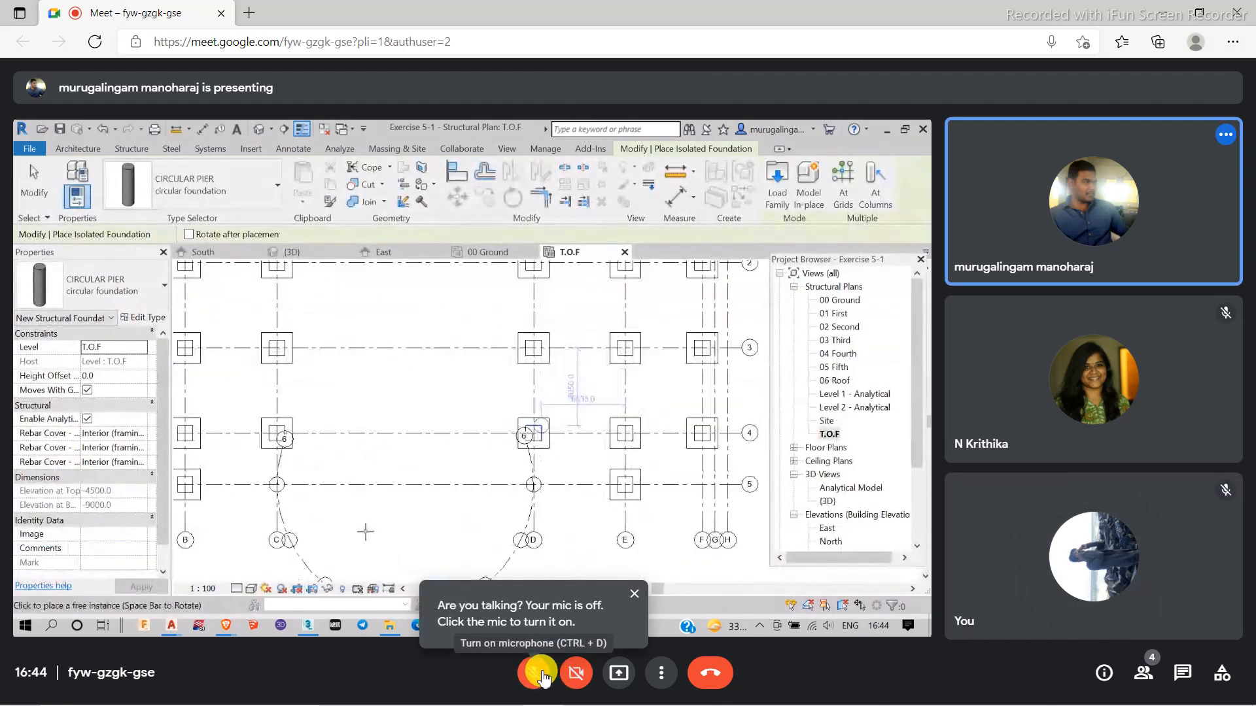
pyautogui.click(540, 675)
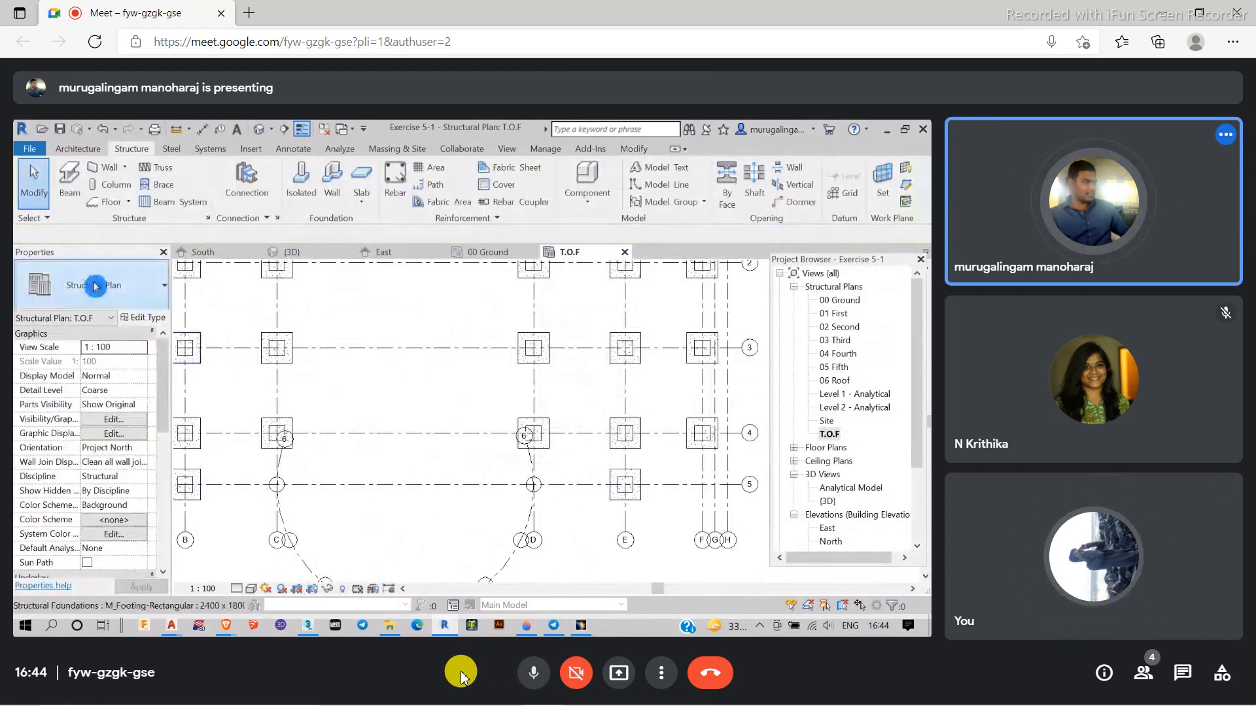